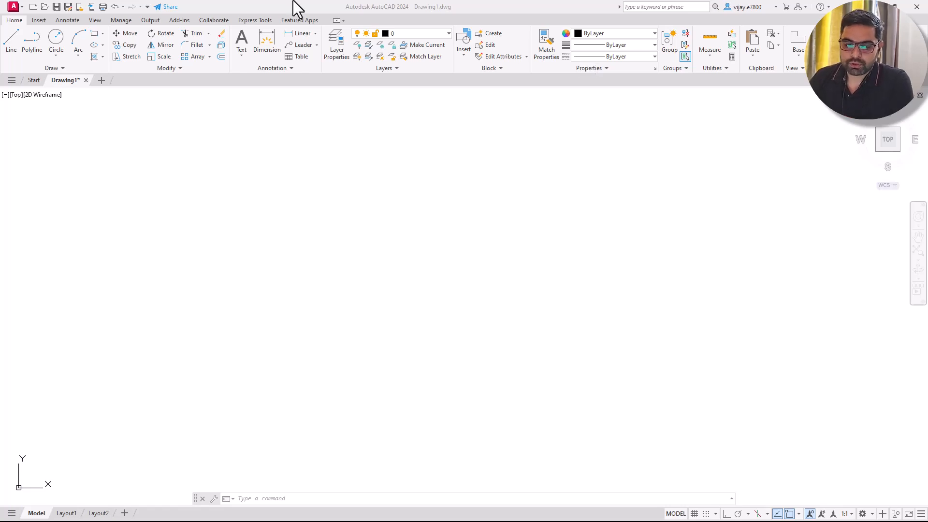
Step: Draw a zigzag of three connected line segments rising, falling and rising again across the middle of the drawing
{"action": "left_click", "coordinate": [178, 258]}
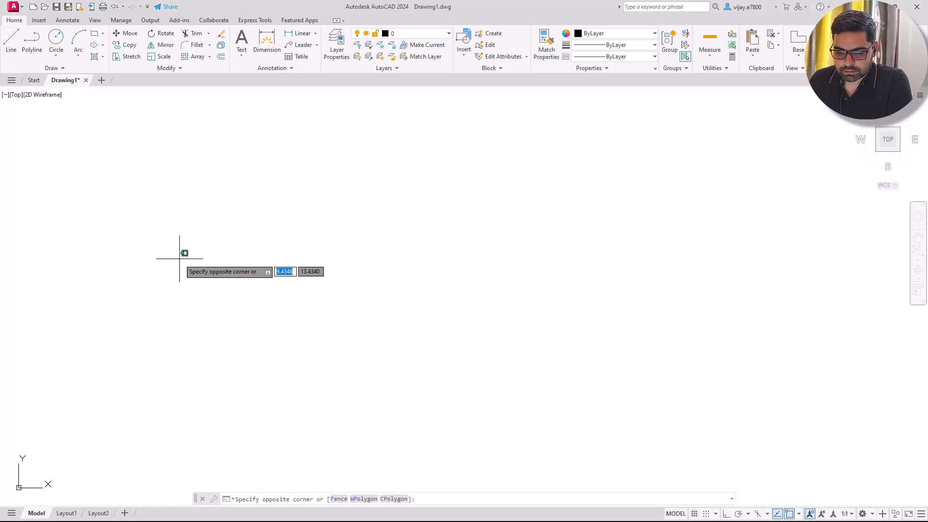
{"action": "left_click", "coordinate": [253, 148]}
{"action": "left_click", "coordinate": [11, 43]}
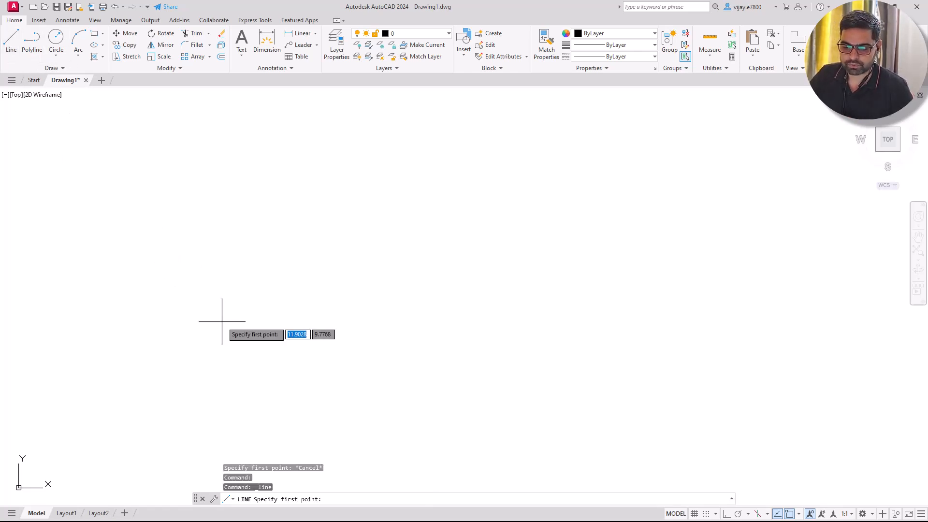
{"action": "left_click", "coordinate": [213, 307]}
{"action": "left_click", "coordinate": [313, 198]}
{"action": "left_click", "coordinate": [364, 249]}
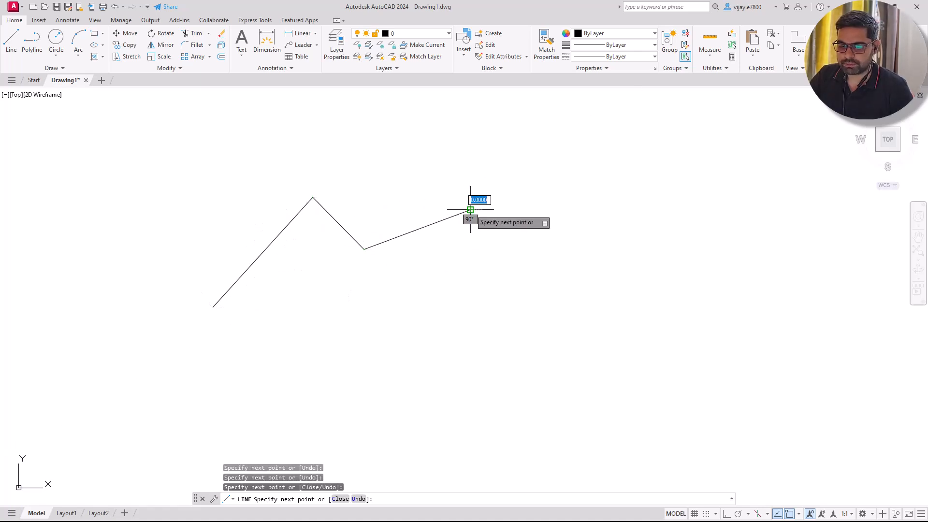
{"action": "left_click", "coordinate": [470, 209]}
{"action": "right_click", "coordinate": [504, 229]}
{"action": "left_click", "coordinate": [513, 238]}
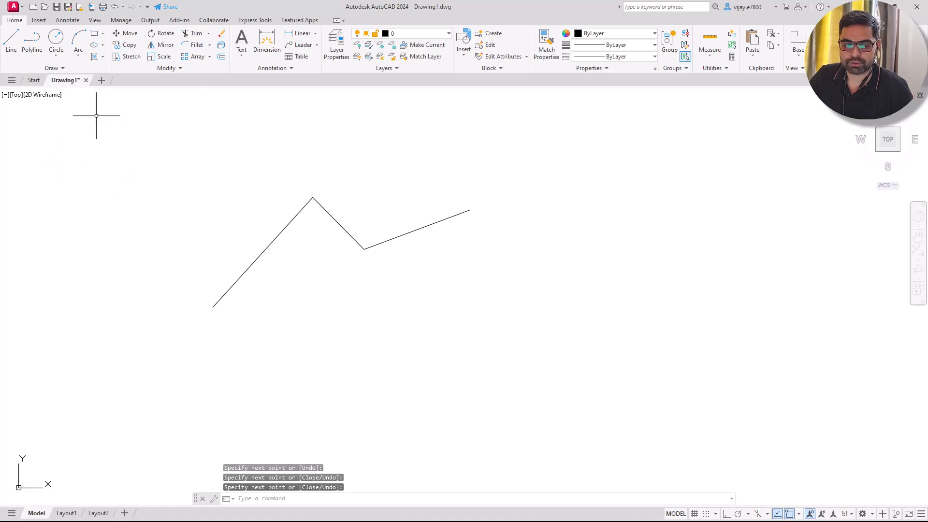
Step: Draw a three-quarter arc beside the zigzag using the Start, Center, End method, ending directly below its center
{"action": "left_click", "coordinate": [77, 53]}
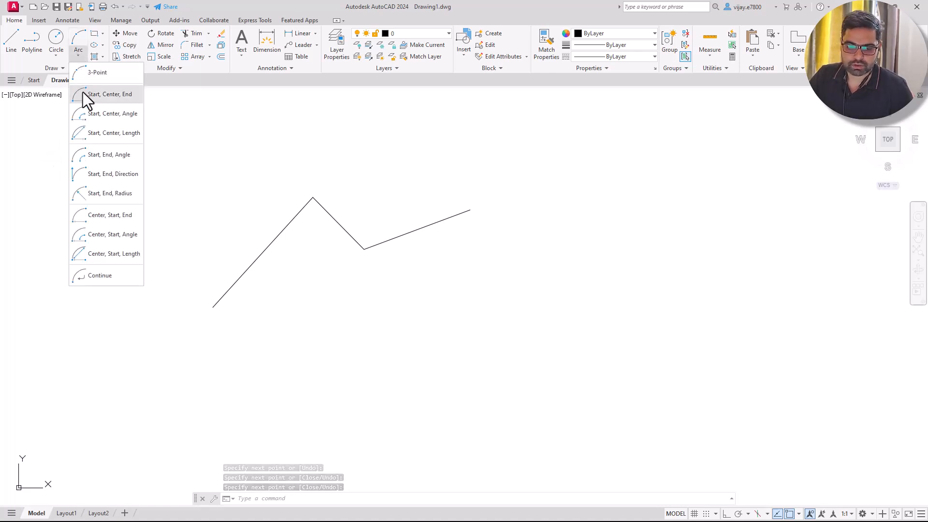
{"action": "left_click", "coordinate": [83, 92]}
{"action": "left_click", "coordinate": [679, 243]}
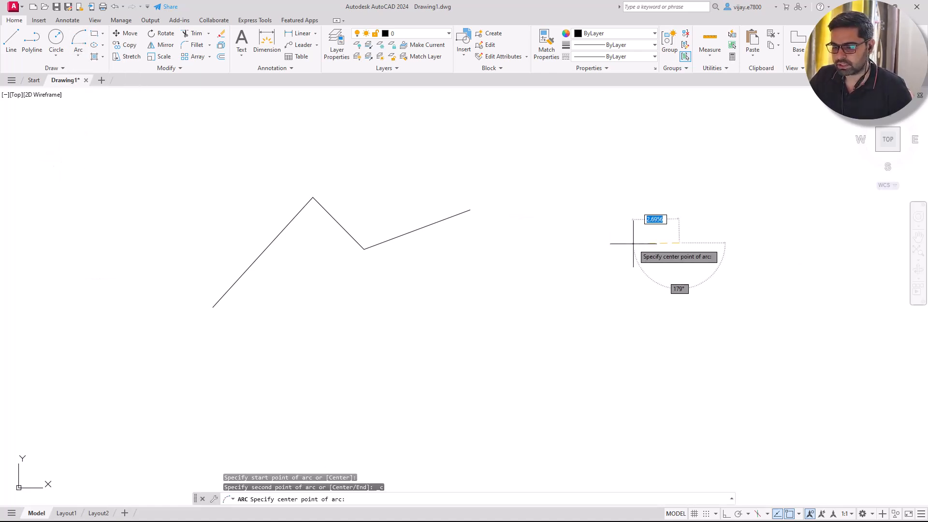
{"action": "left_click", "coordinate": [622, 244]}
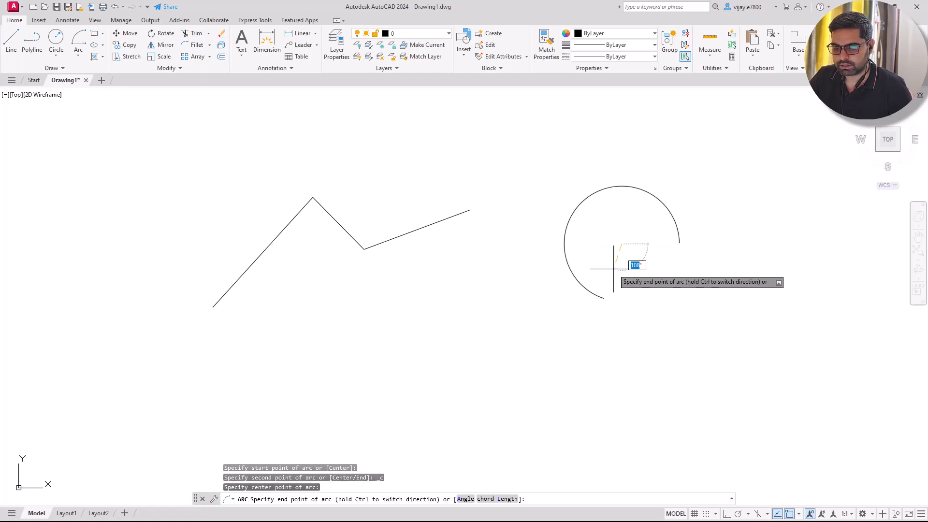
{"action": "left_click", "coordinate": [623, 301]}
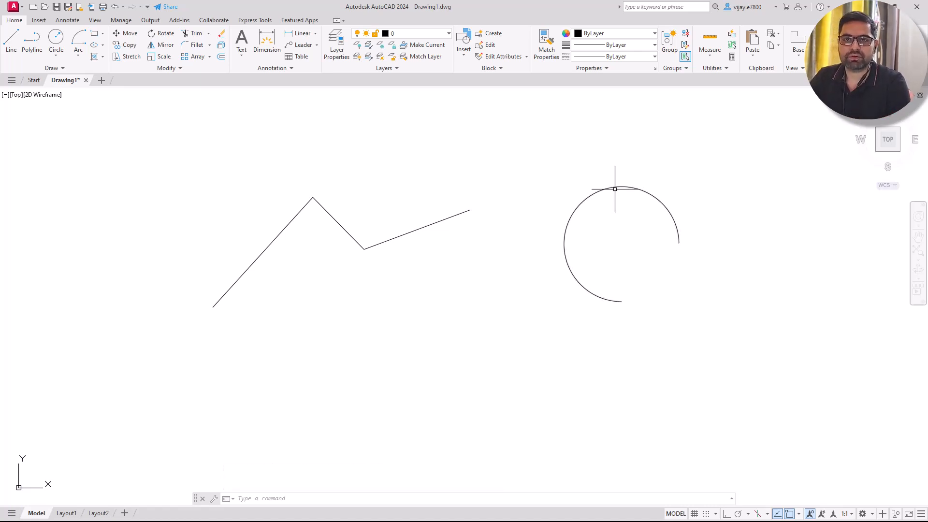
Step: Measure the length of the zigzag's first slanted line with the Lengthen command
{"action": "left_click", "coordinate": [166, 67]}
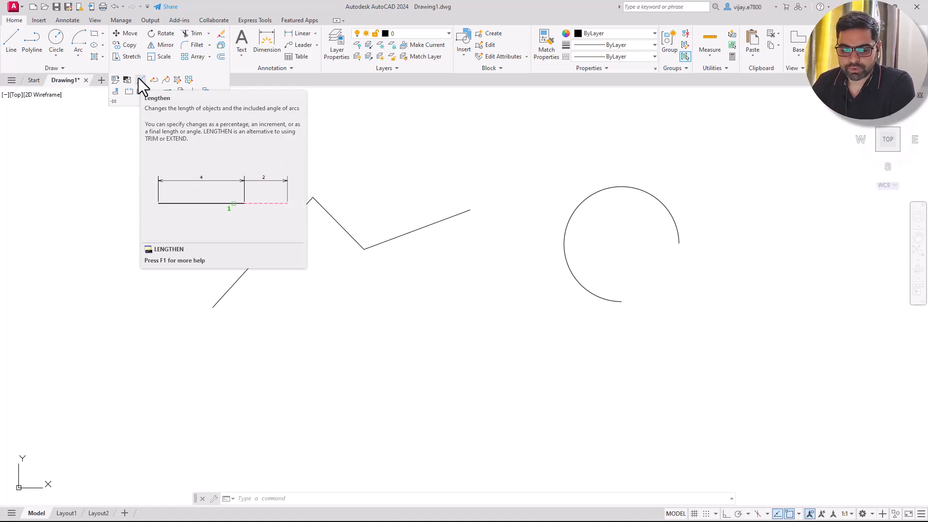
{"action": "left_click", "coordinate": [141, 80]}
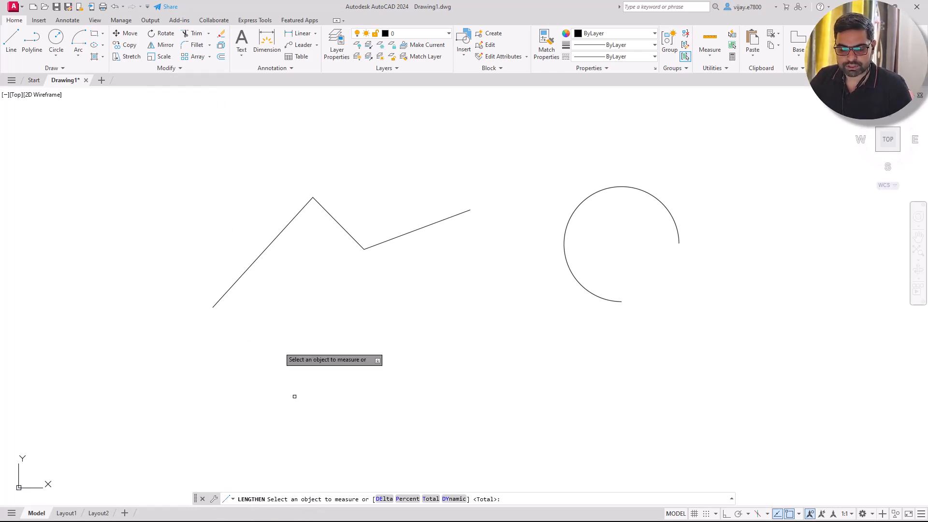
{"action": "left_click", "coordinate": [259, 257]}
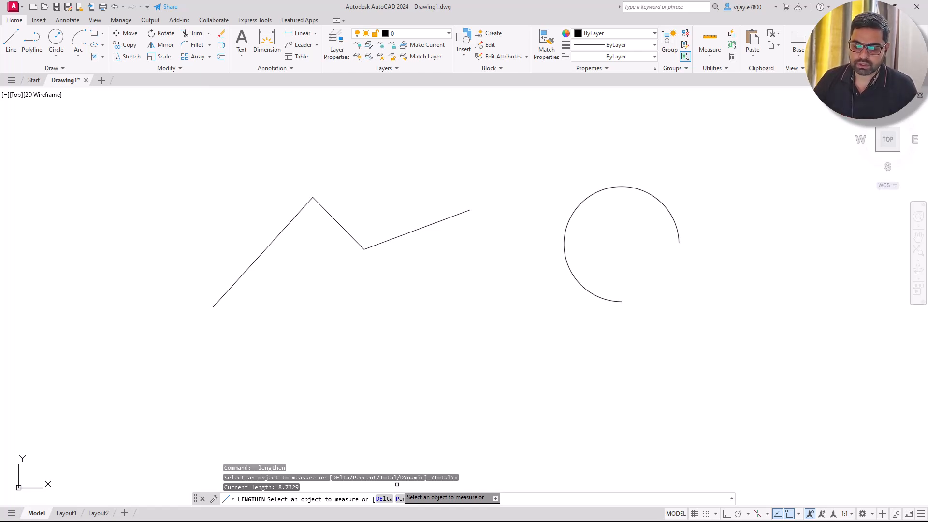
{"action": "left_click", "coordinate": [403, 500]}
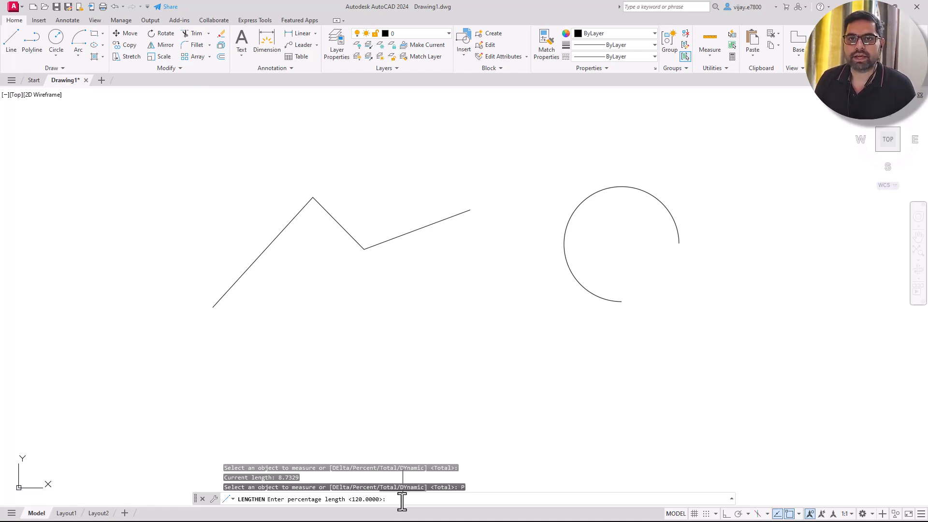
{"action": "type", "text": "200"}
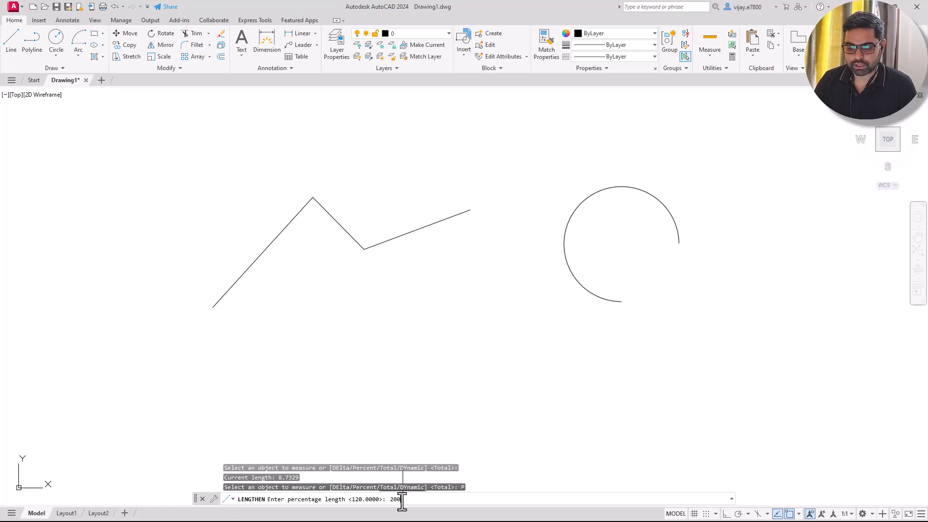
{"action": "key", "text": "Return"}
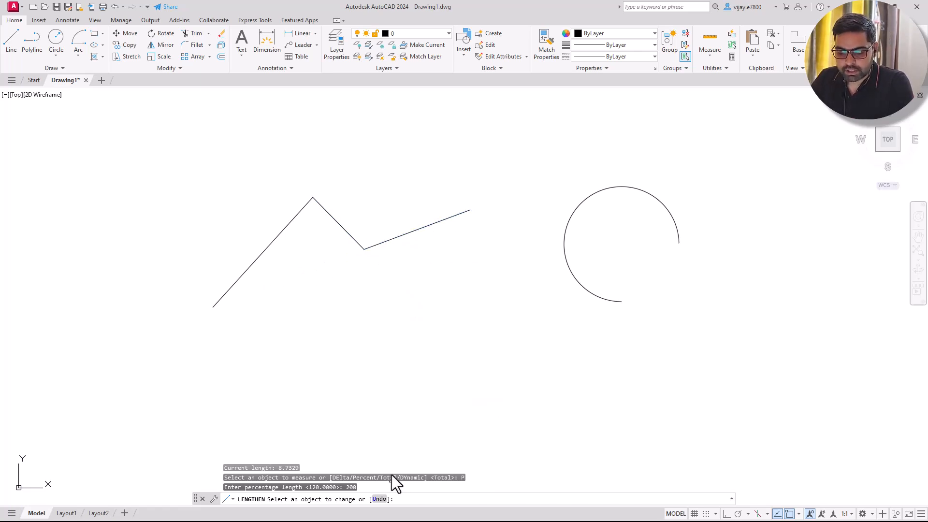
{"action": "key", "text": "Escape"}
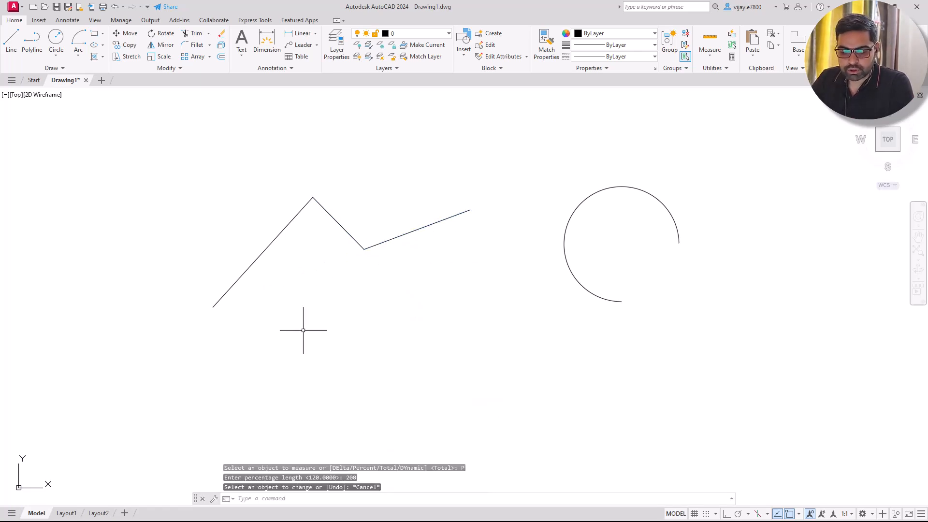
Step: Lengthen the zigzag's first line at its lower end by a delta of 20 units
{"action": "left_click", "coordinate": [176, 68]}
{"action": "left_click", "coordinate": [144, 81]}
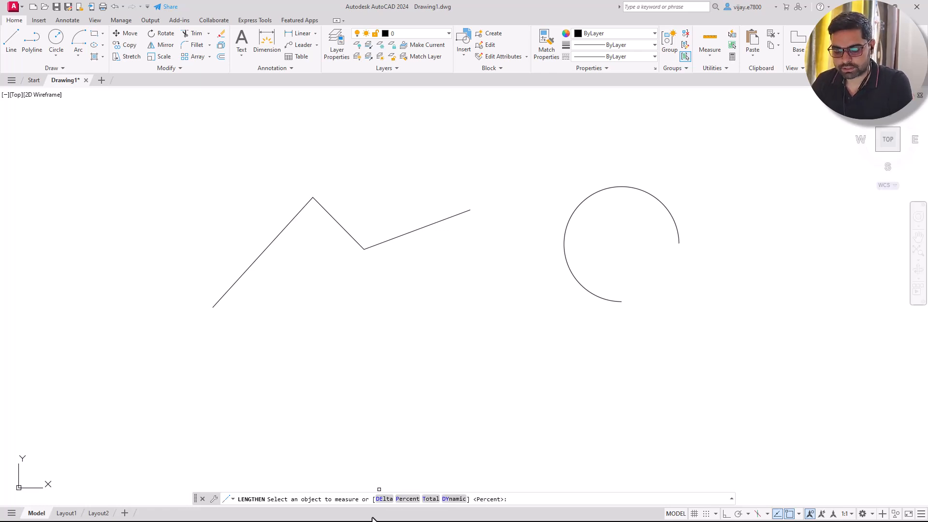
{"action": "left_click", "coordinate": [383, 499]}
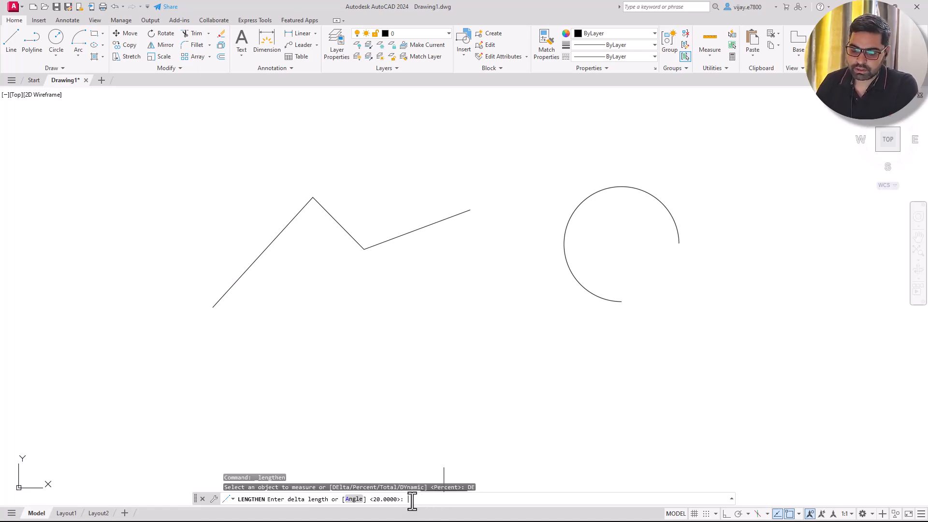
{"action": "key", "text": "Return"}
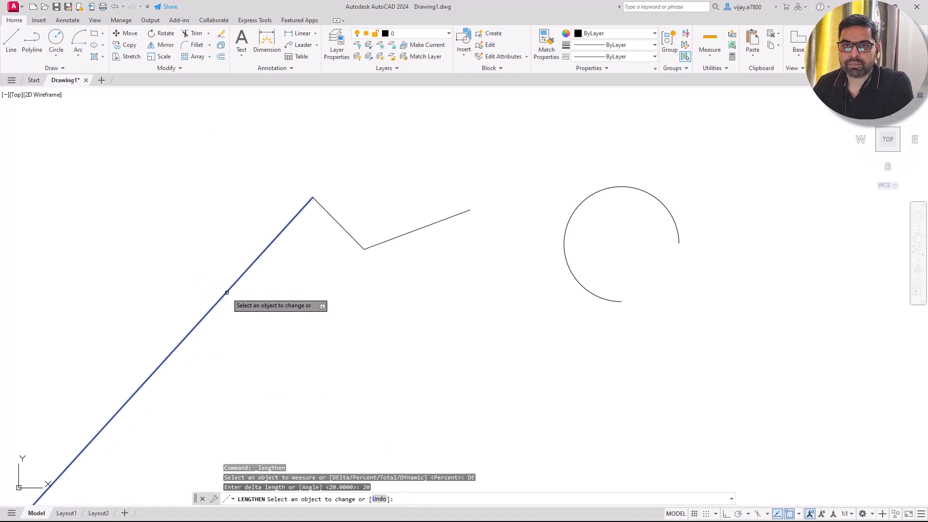
{"action": "scroll", "coordinate": [227, 292], "scroll_direction": "down", "scroll_amount": 2}
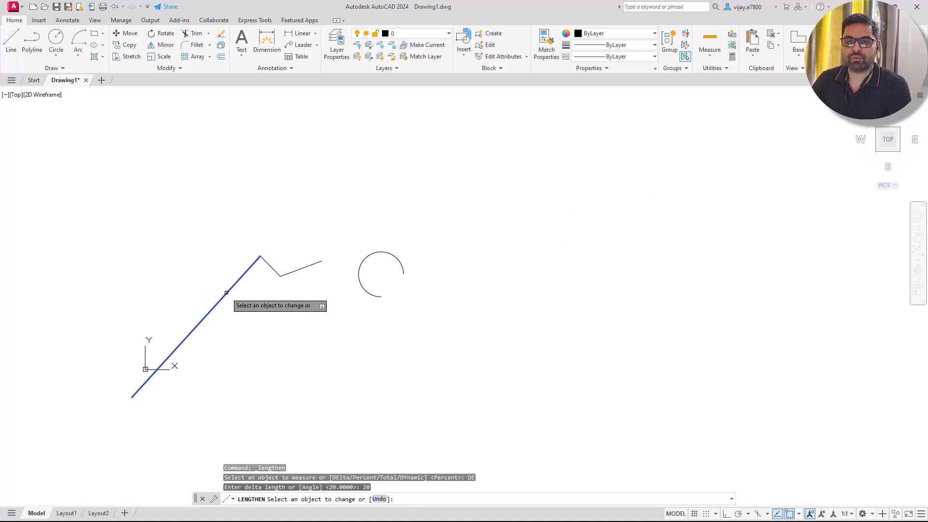
{"action": "left_click", "coordinate": [226, 293]}
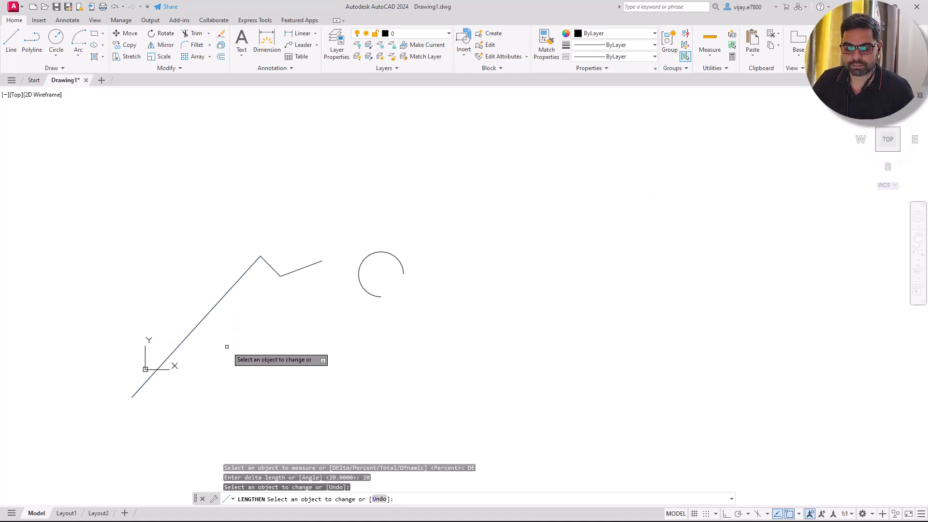
{"action": "key", "text": "Escape"}
{"action": "key", "text": "Escape"}
Step: Check the extended first line's length in its quick properties
{"action": "left_click", "coordinate": [216, 314]}
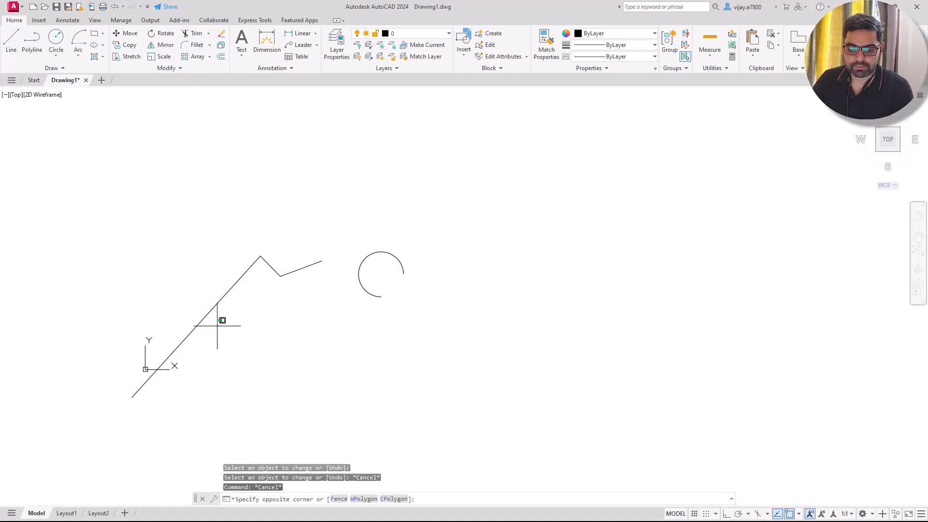
{"action": "left_click", "coordinate": [197, 311]}
{"action": "right_click", "coordinate": [210, 323]}
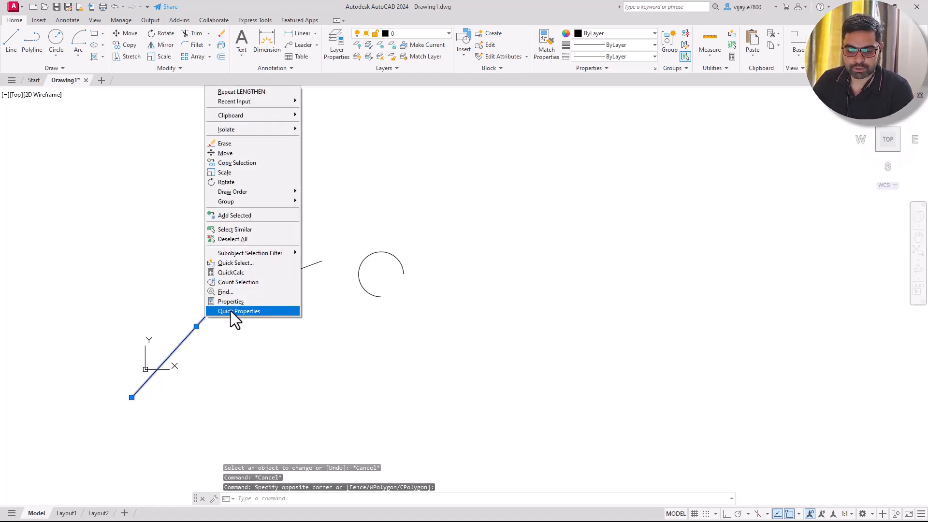
{"action": "left_click", "coordinate": [230, 311]}
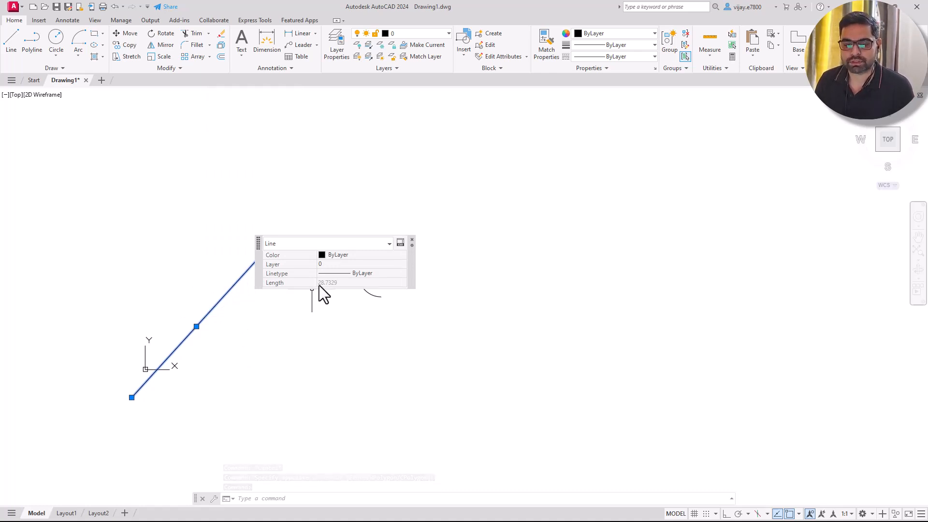
Step: Close the line's quick properties and undo the delta lengthening of the first line
{"action": "key", "text": "Escape"}
{"action": "key", "text": "ctrl+z"}
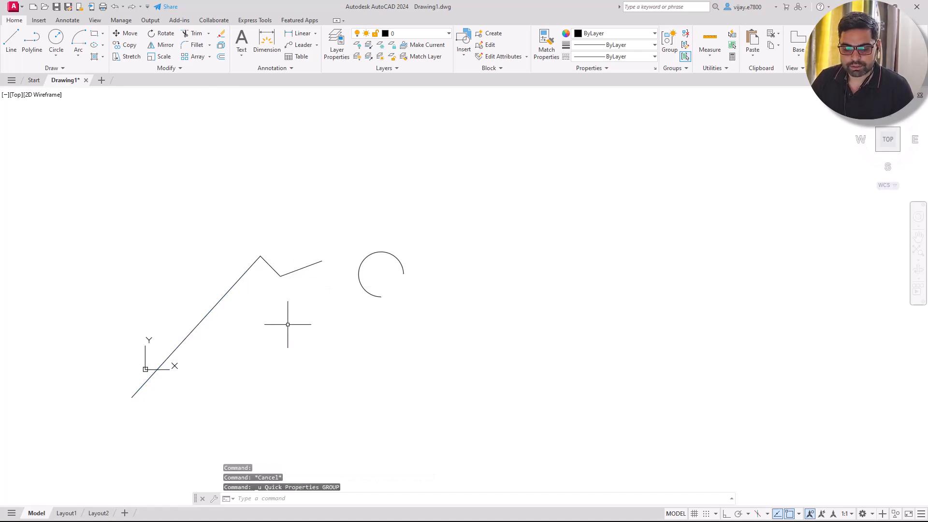
{"action": "key", "text": "ctrl+z"}
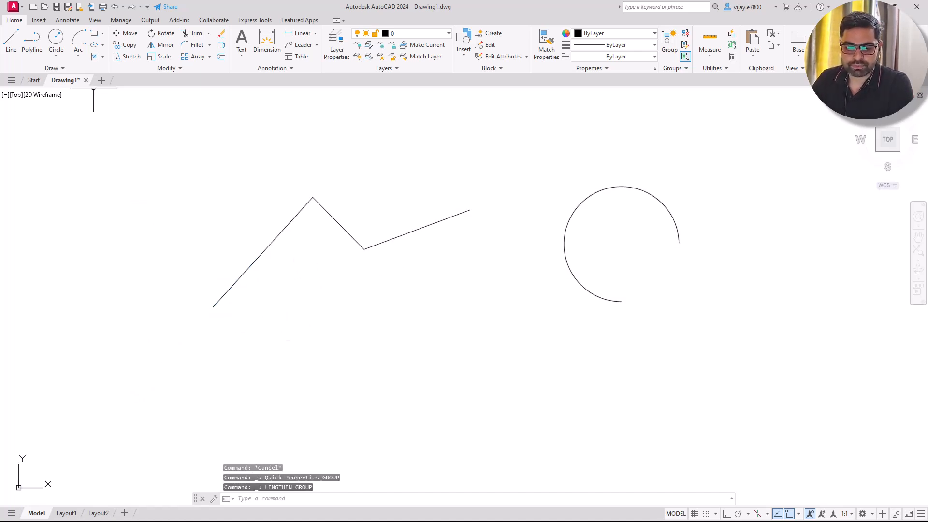
Step: Lengthen the zigzag's first line at its lower end to a total length of 15 units
{"action": "left_click", "coordinate": [150, 72]}
{"action": "left_click", "coordinate": [138, 79]}
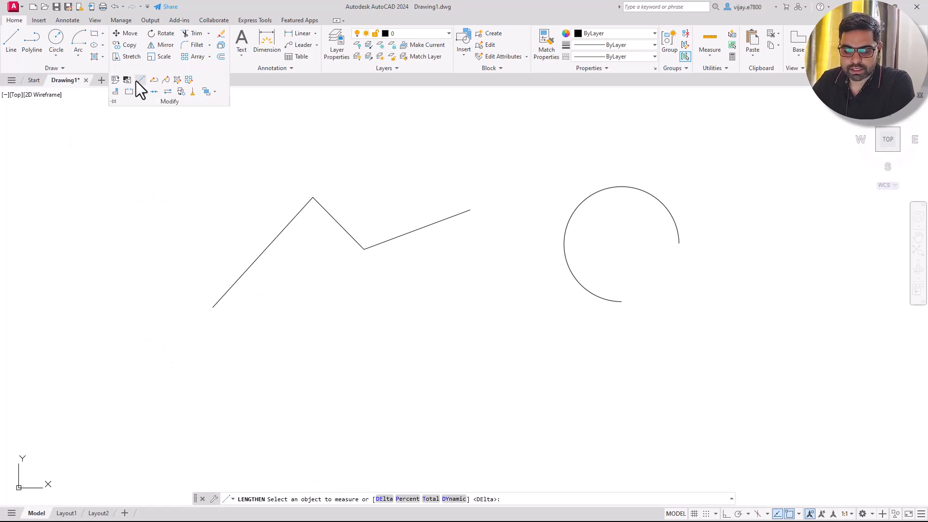
{"action": "left_click", "coordinate": [430, 499]}
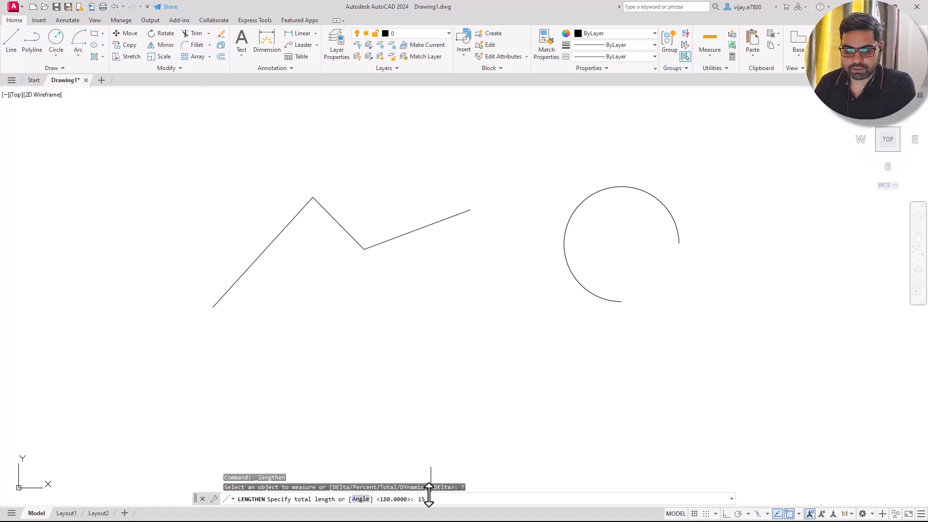
{"action": "key", "text": "Return"}
{"action": "left_click", "coordinate": [245, 273]}
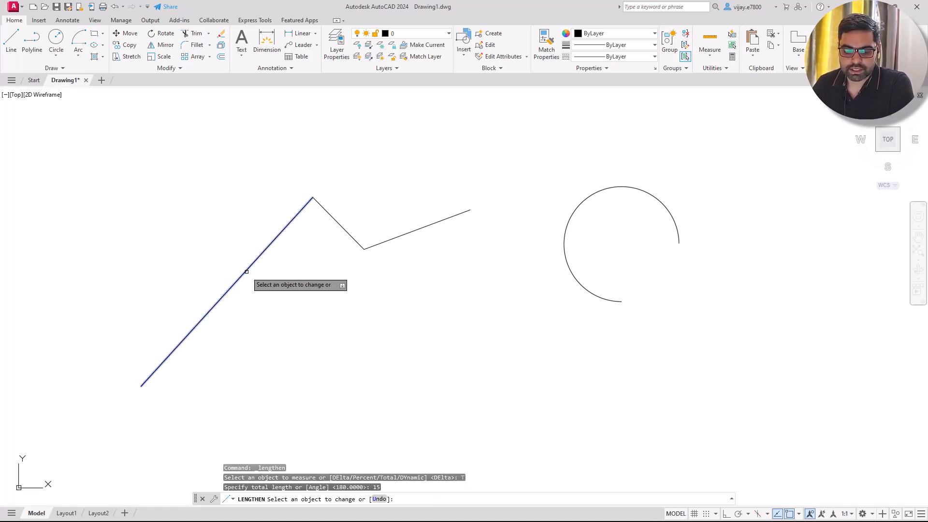
{"action": "key", "text": "Escape"}
Step: Check the first line's new total length in its quick properties and clear the selection
{"action": "left_click", "coordinate": [259, 336]}
{"action": "left_click", "coordinate": [224, 282]}
{"action": "right_click", "coordinate": [224, 282]}
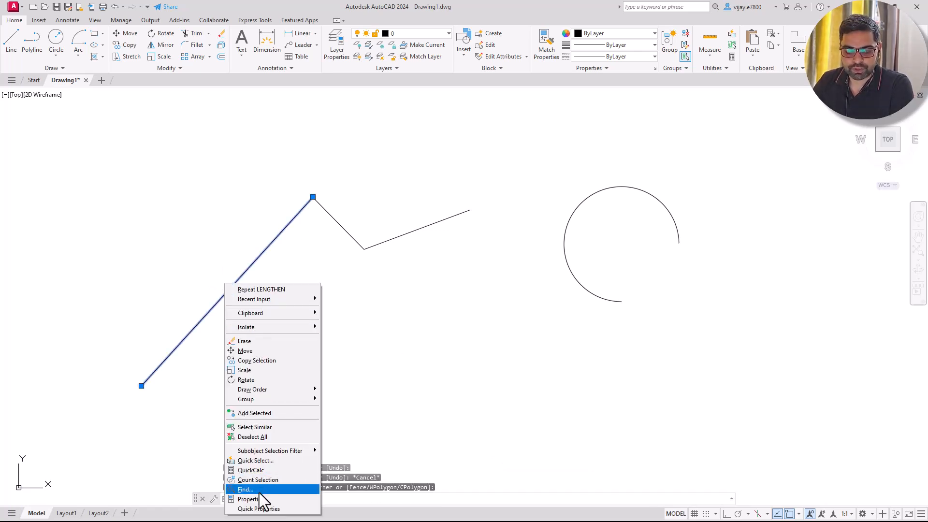
{"action": "left_click", "coordinate": [264, 507]}
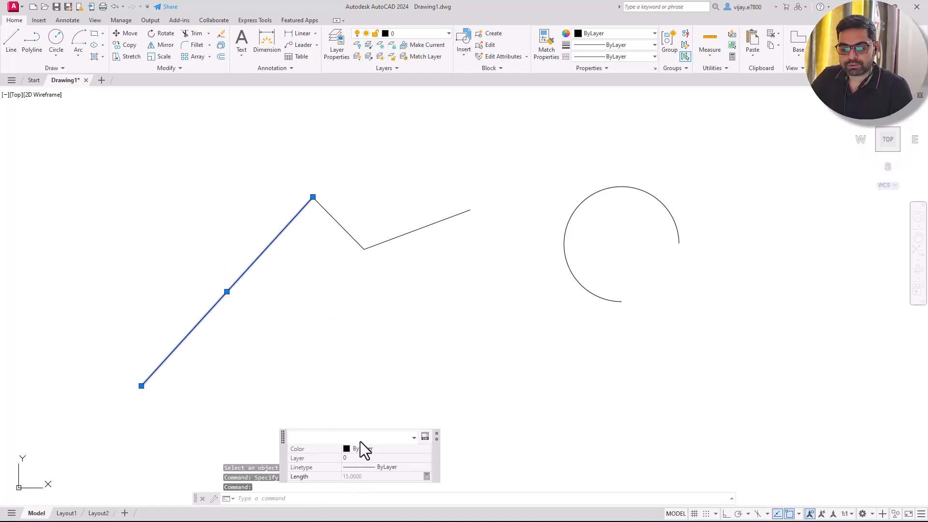
{"action": "left_click", "coordinate": [426, 414]}
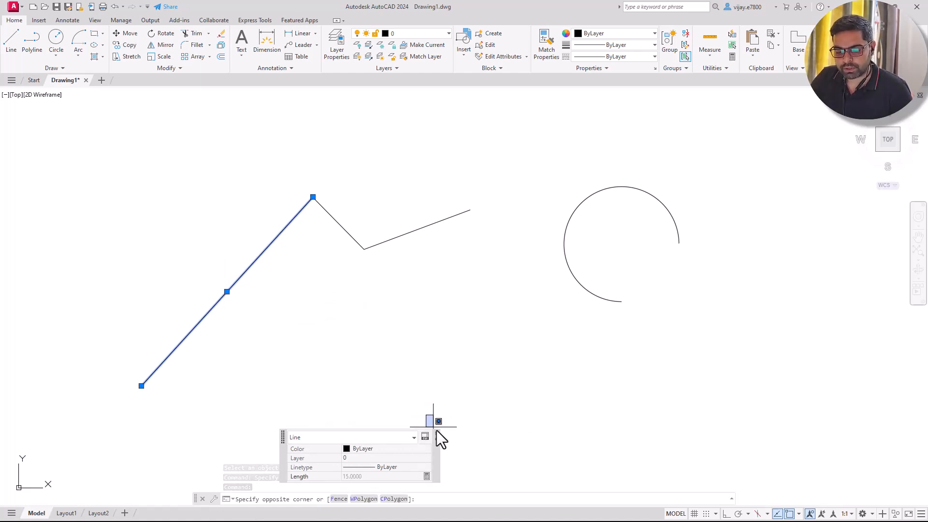
{"action": "left_click", "coordinate": [422, 400]}
{"action": "key", "text": "Escape"}
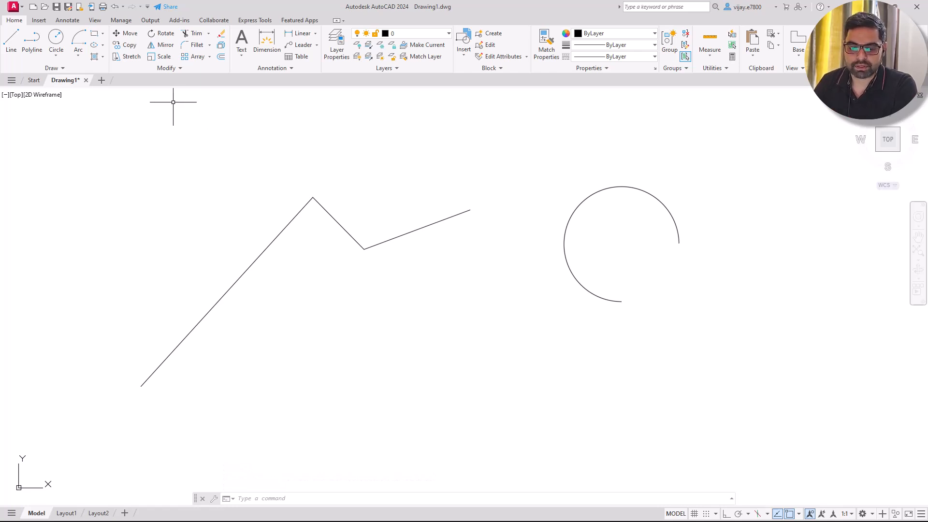
Step: Shorten the arc at its lower end to 50 percent of its length with Lengthen, applying the reduction twice
{"action": "left_click", "coordinate": [172, 68]}
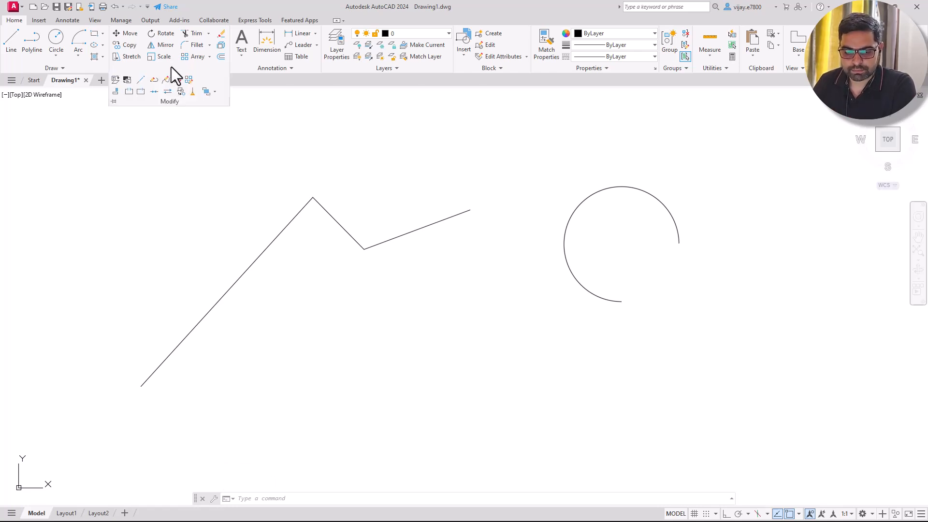
{"action": "left_click", "coordinate": [141, 80]}
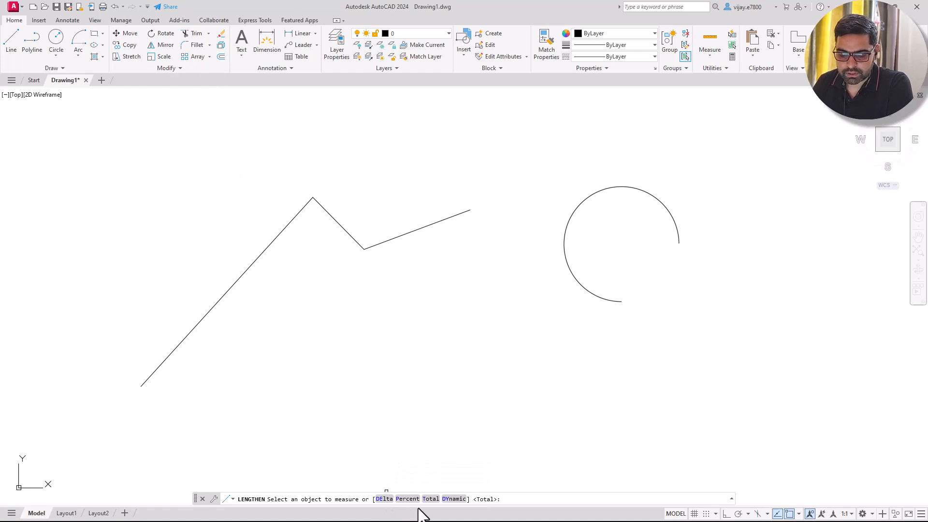
{"action": "left_click", "coordinate": [408, 499]}
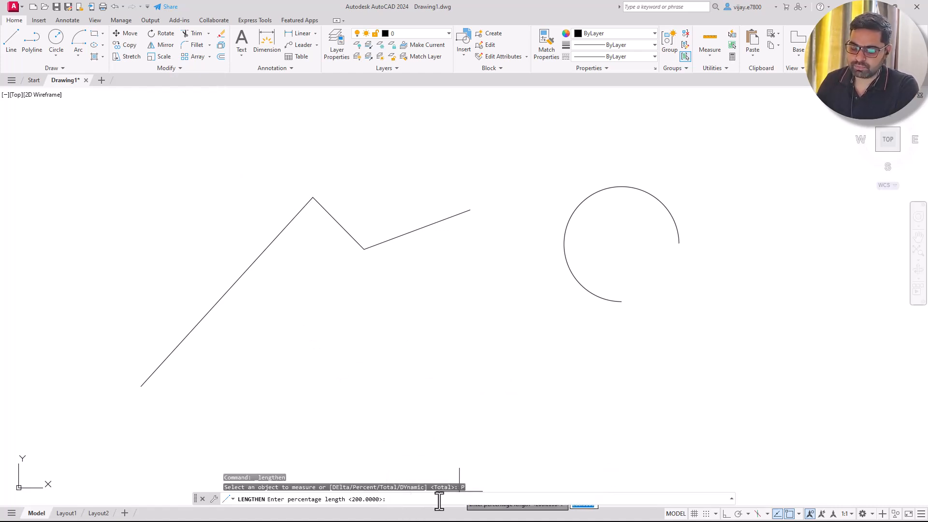
{"action": "type", "text": "50"}
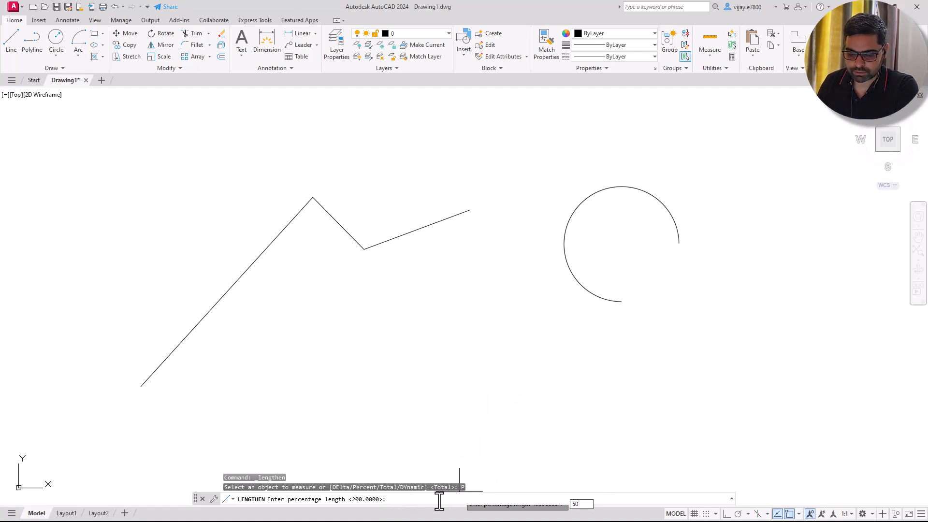
{"action": "key", "text": "Return"}
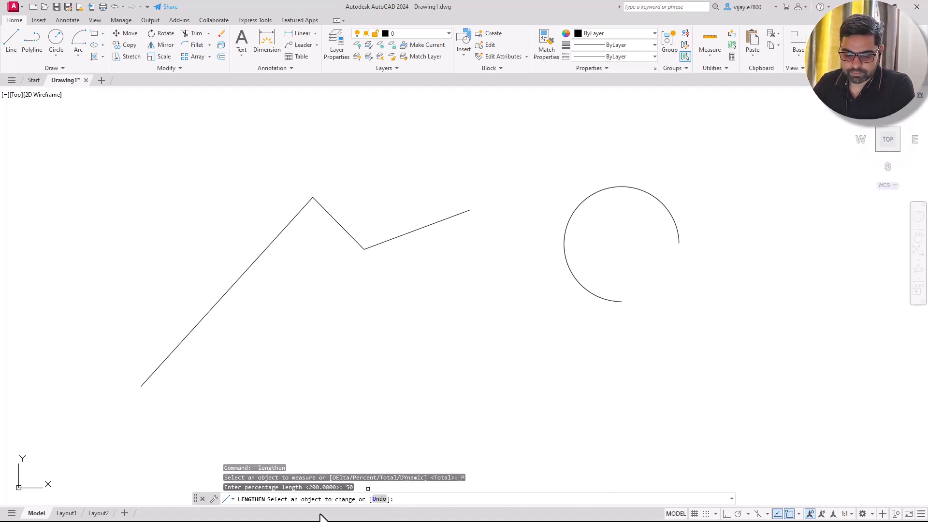
{"action": "left_click", "coordinate": [571, 272]}
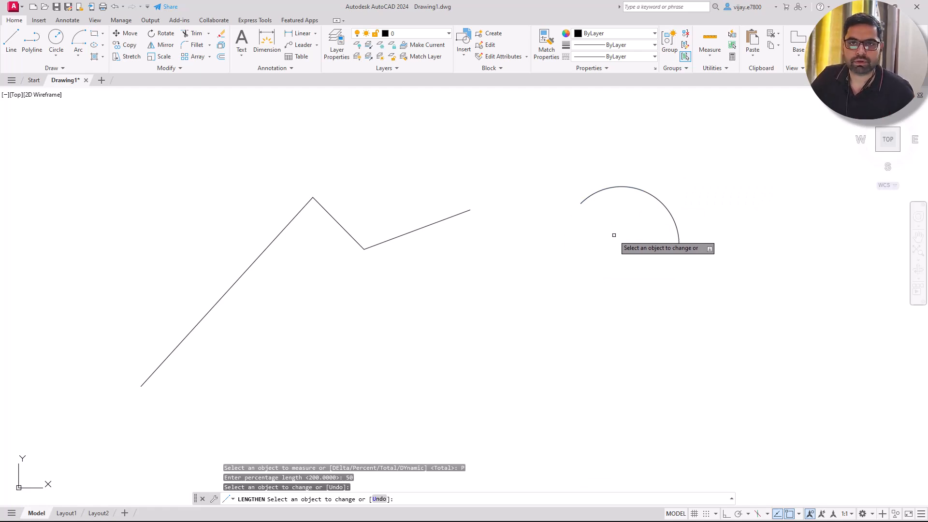
{"action": "left_click", "coordinate": [632, 188]}
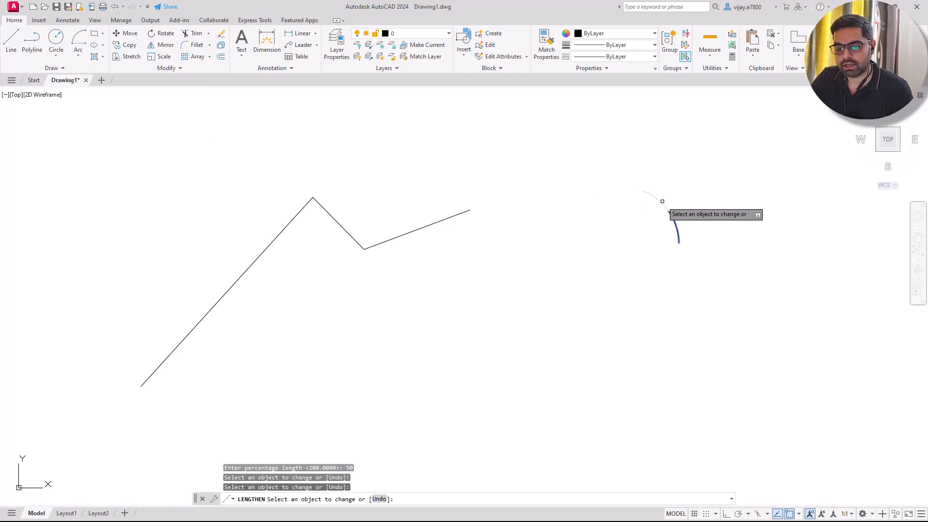
Step: Undo both percentage reductions of the arc and leave the Lengthen command
{"action": "key", "text": "ctrl+z"}
{"action": "key", "text": "ctrl+z"}
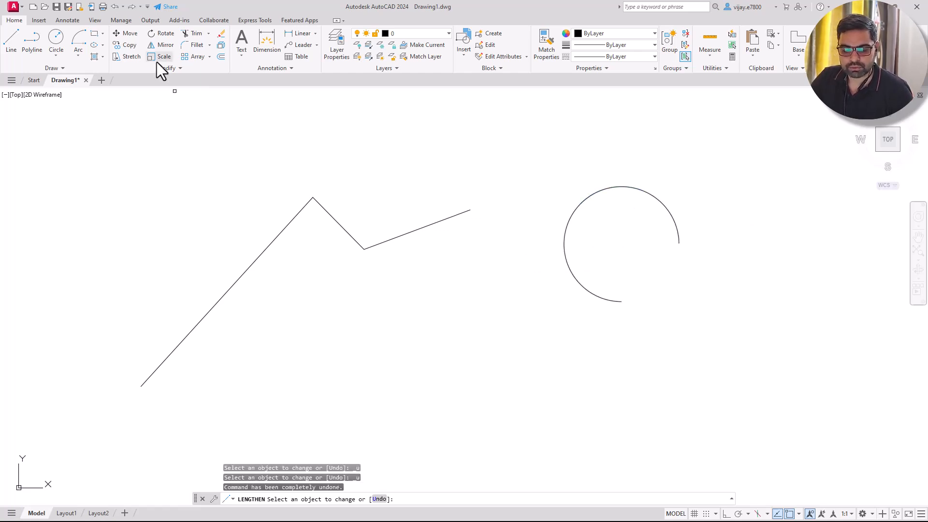
{"action": "key", "text": "Escape"}
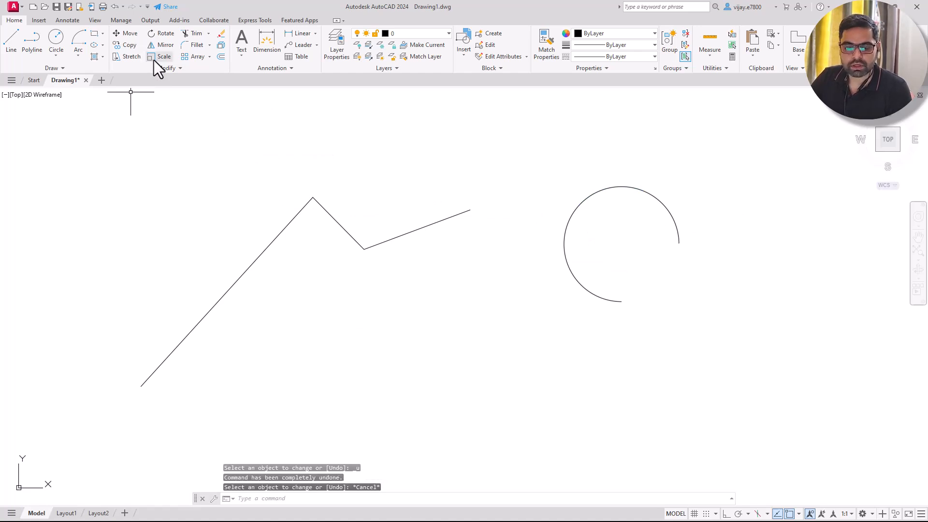
Step: Lengthen the arc at its lower end by a delta angle of 20 degrees
{"action": "left_click", "coordinate": [163, 68]}
{"action": "left_click", "coordinate": [141, 79]}
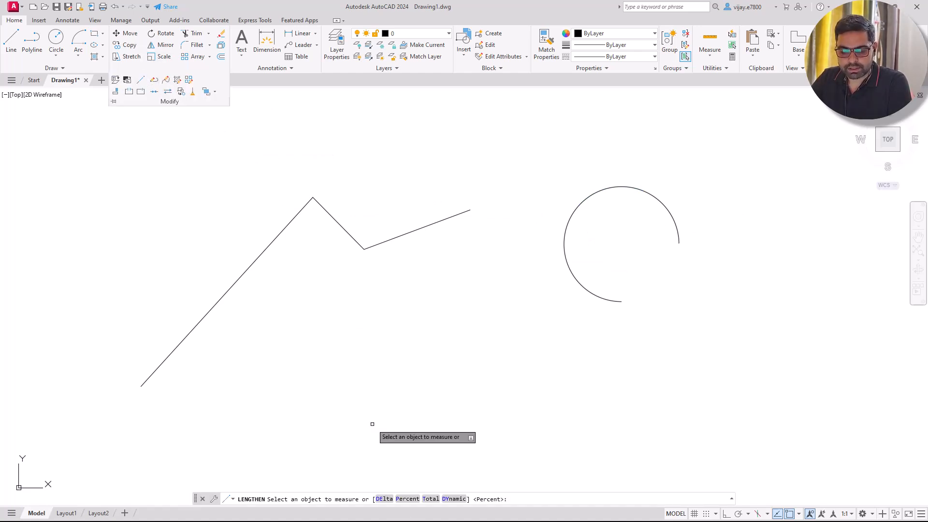
{"action": "left_click", "coordinate": [386, 499]}
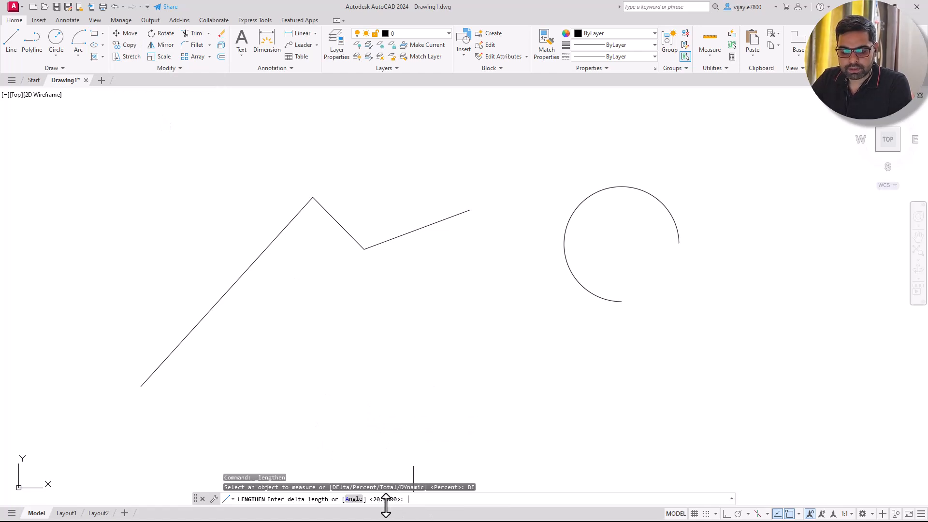
{"action": "left_click", "coordinate": [354, 503]}
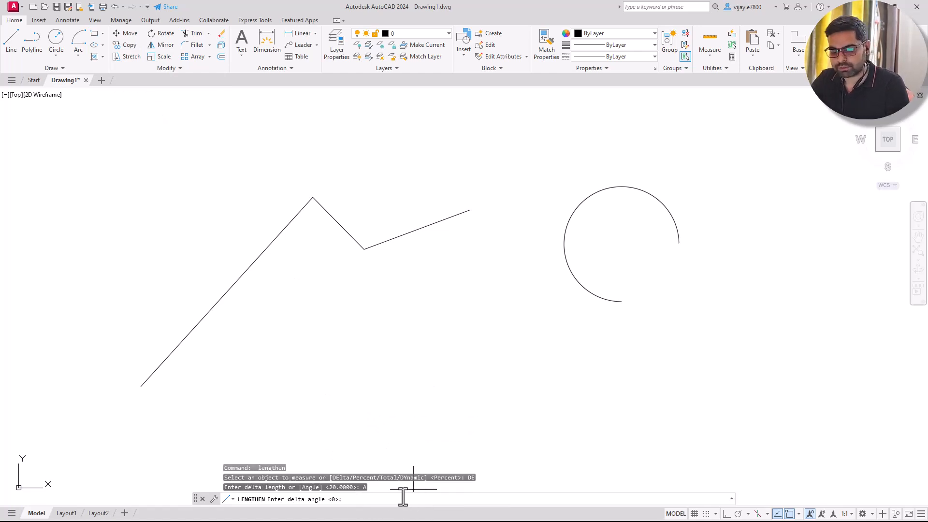
{"action": "key", "text": "Return"}
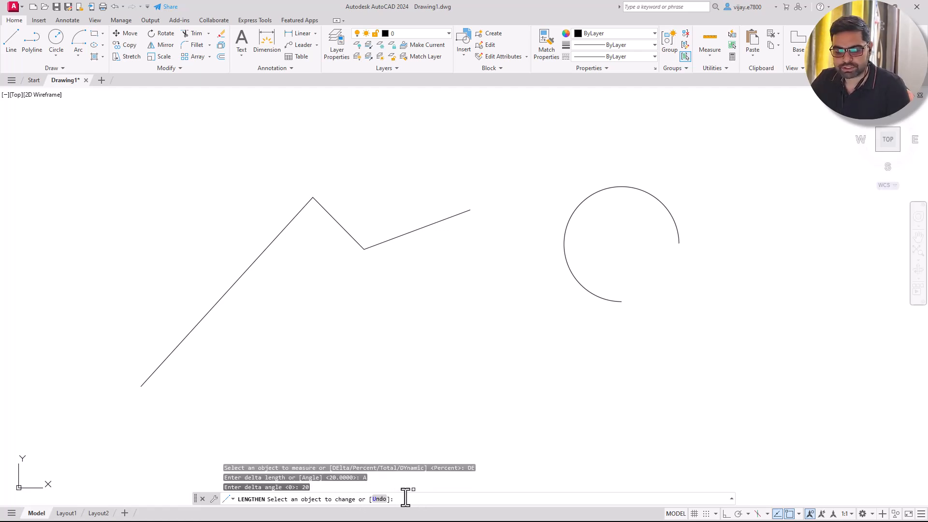
{"action": "right_click", "coordinate": [571, 272]}
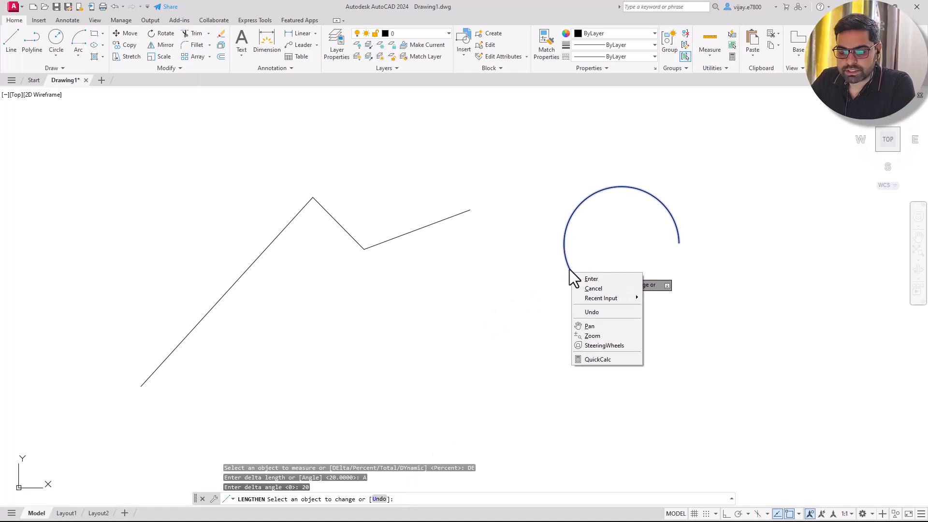
{"action": "left_click", "coordinate": [569, 269]}
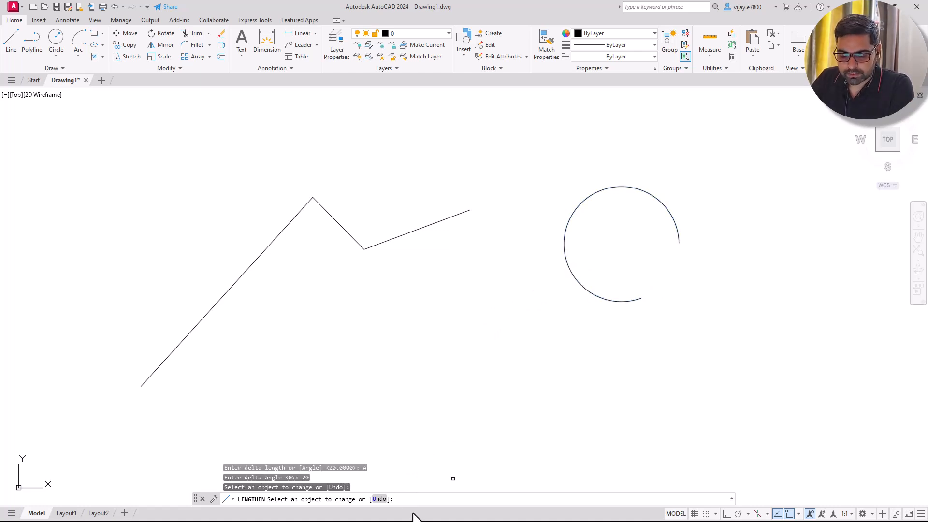
{"action": "key", "text": "Escape"}
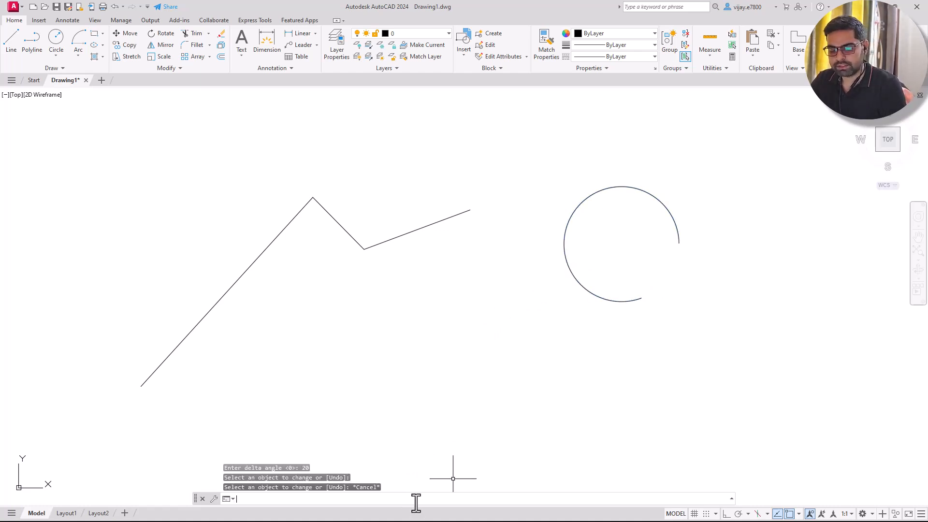
Step: Shorten the arc at its lower end with Lengthen using a delta angle of -50 degrees
{"action": "right_click", "coordinate": [237, 162]}
{"action": "left_click", "coordinate": [249, 166]}
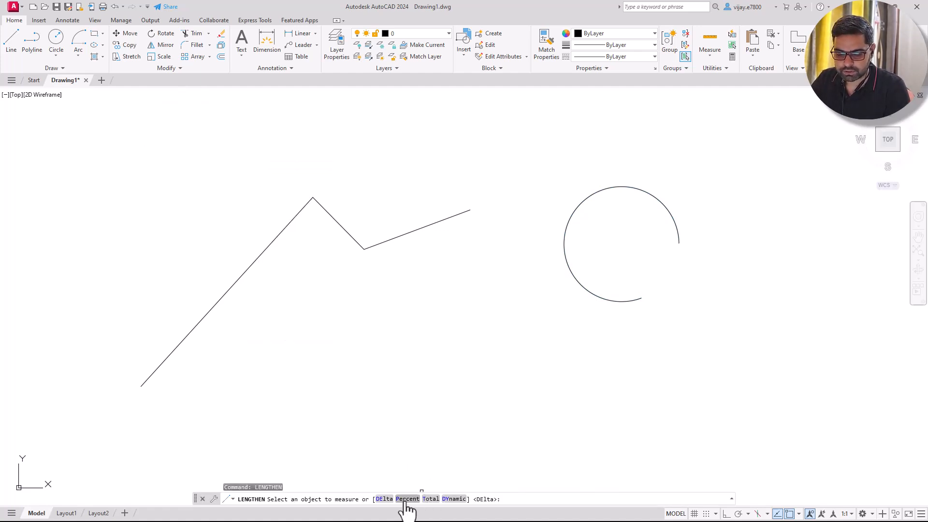
{"action": "left_click", "coordinate": [384, 499]}
{"action": "left_click", "coordinate": [349, 500]}
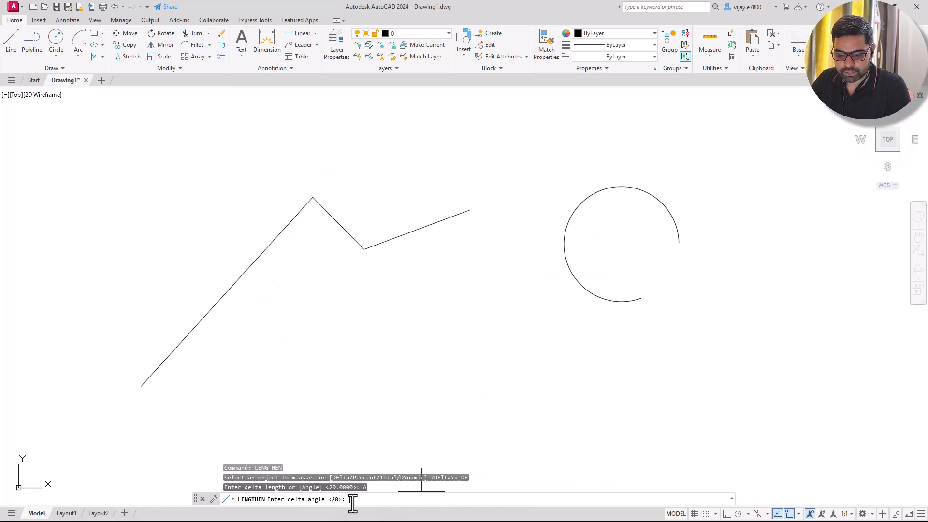
{"action": "type", "text": "-"}
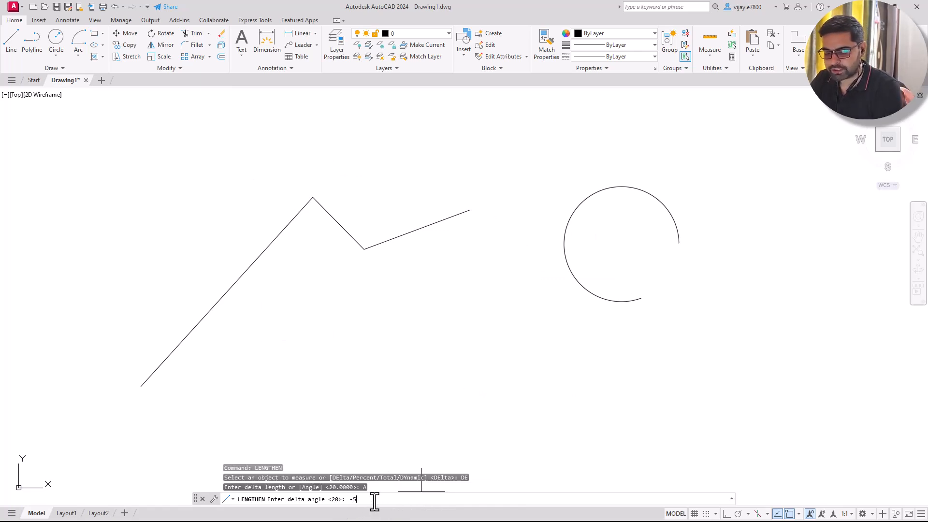
{"action": "type", "text": "50"}
{"action": "key", "text": "Return"}
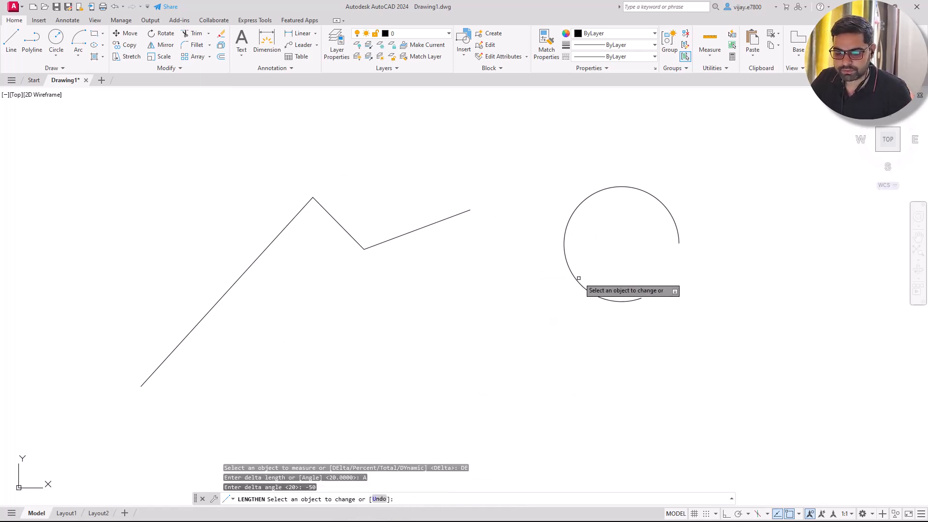
{"action": "left_click", "coordinate": [608, 298]}
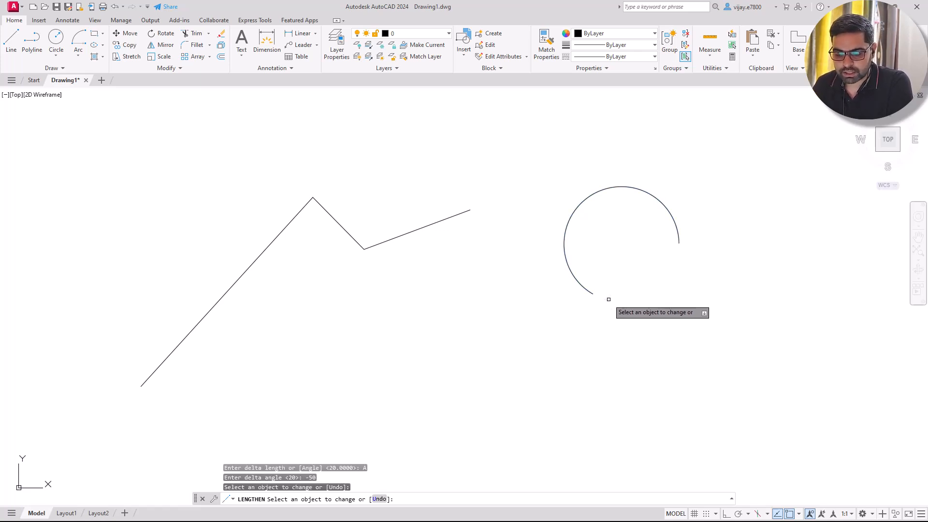
{"action": "key", "text": "Escape"}
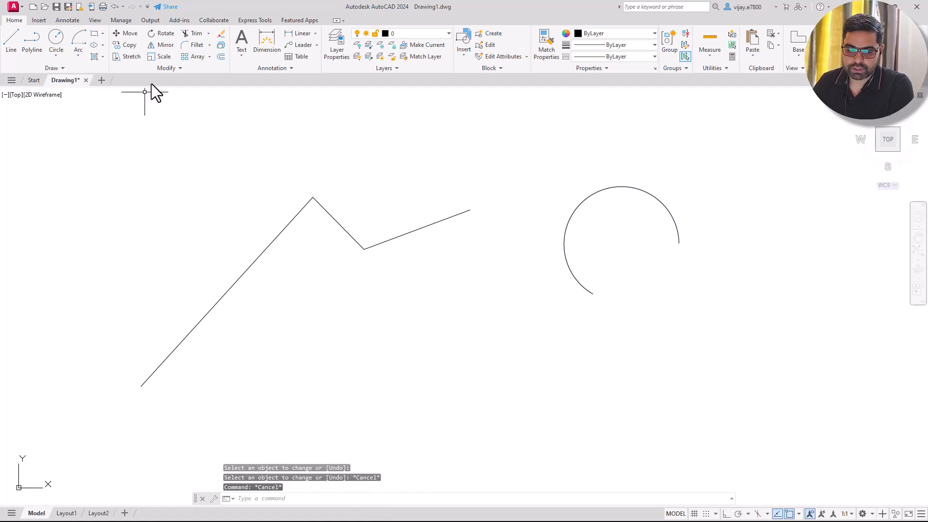
Step: Set the arc's total angle to 180 degrees with Lengthen, changing it at its lower end
{"action": "left_click", "coordinate": [171, 67]}
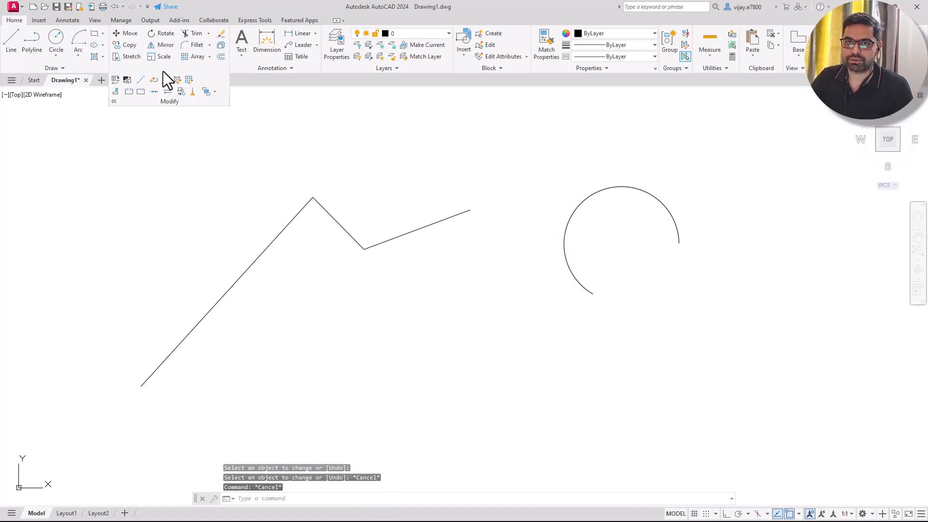
{"action": "left_click", "coordinate": [141, 78]}
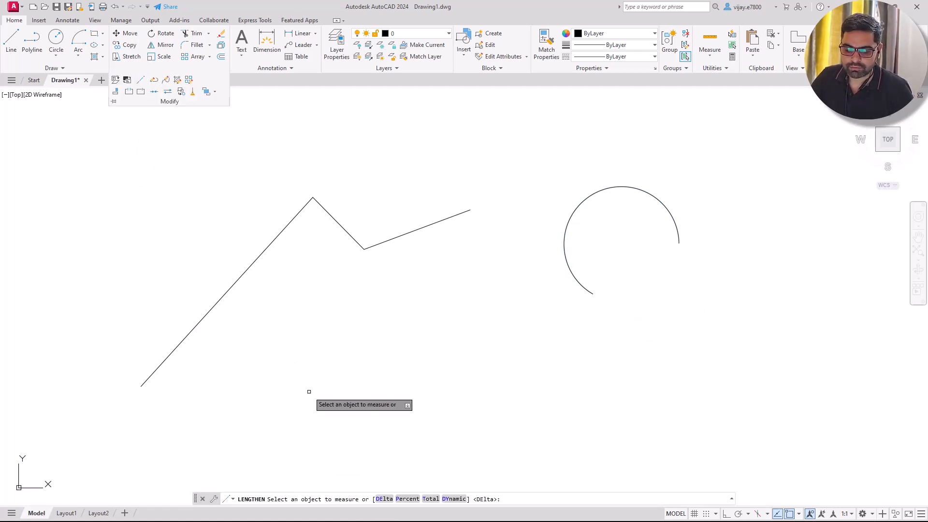
{"action": "left_click", "coordinate": [430, 500]}
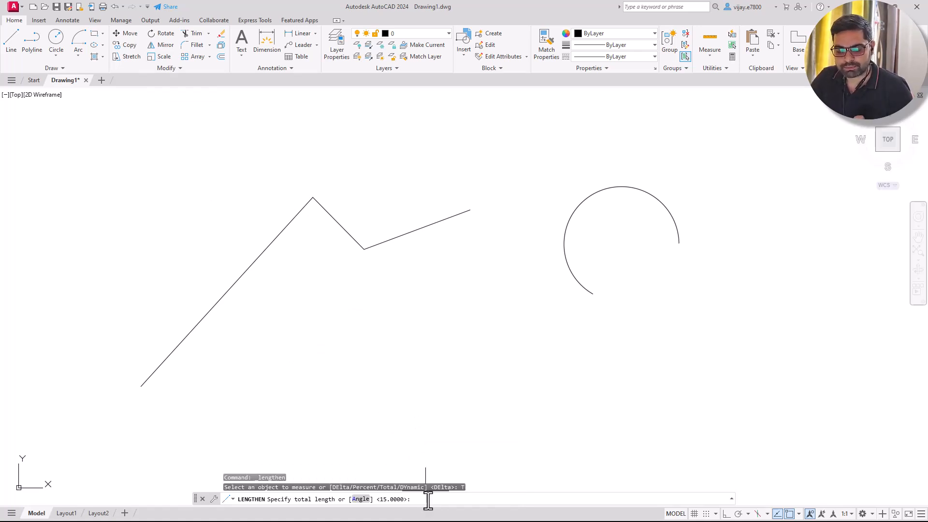
{"action": "left_click", "coordinate": [371, 499]}
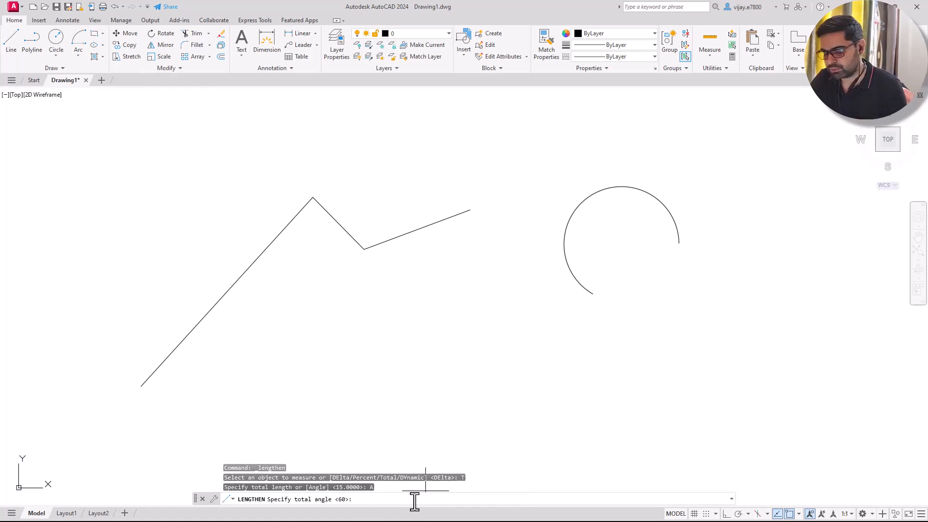
{"action": "type", "text": "180"}
{"action": "key", "text": "Return"}
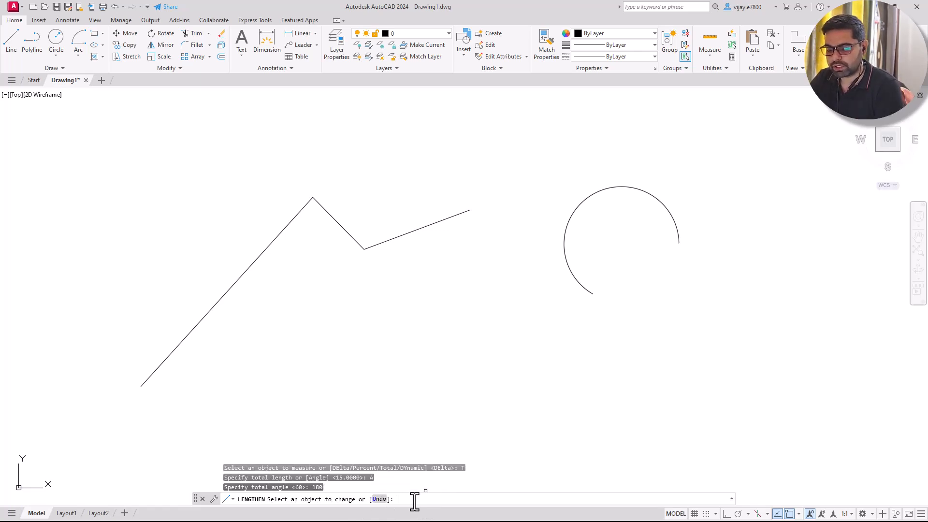
{"action": "left_click", "coordinate": [571, 274]}
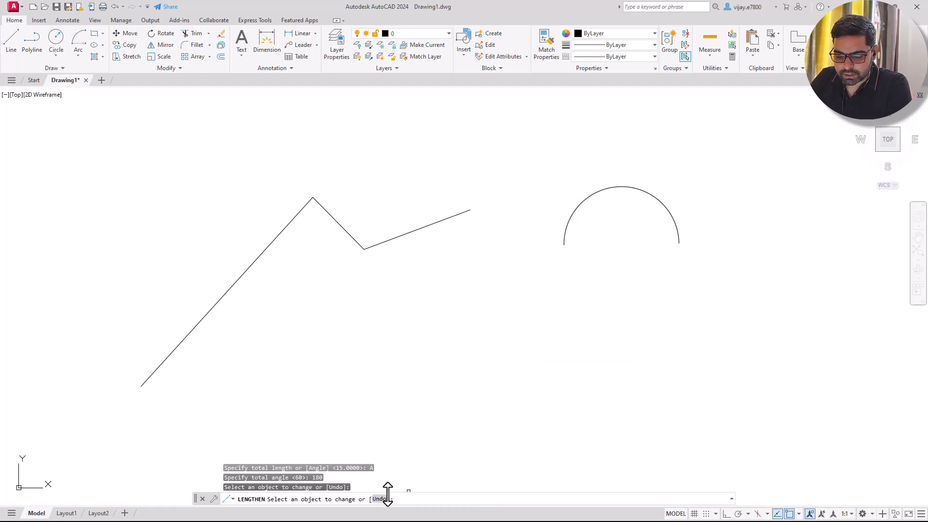
{"action": "key", "text": "Escape"}
{"action": "key", "text": "Escape"}
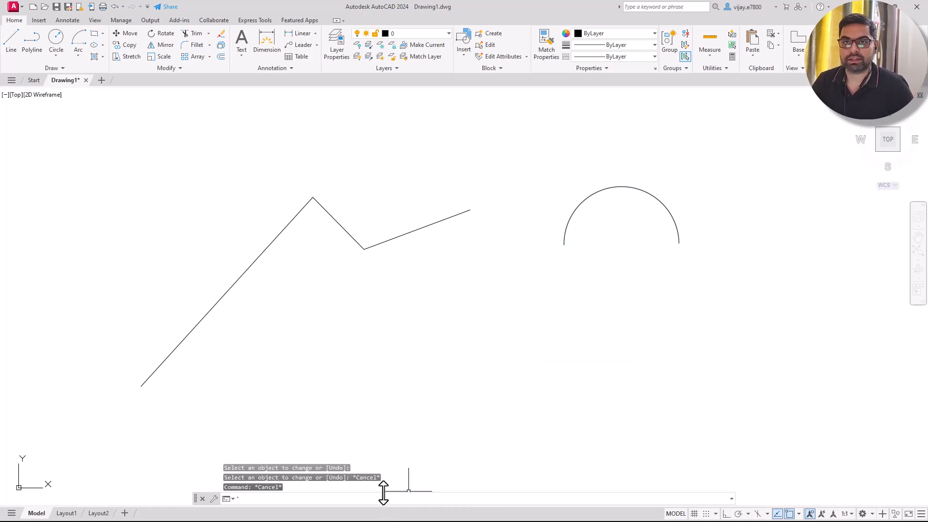